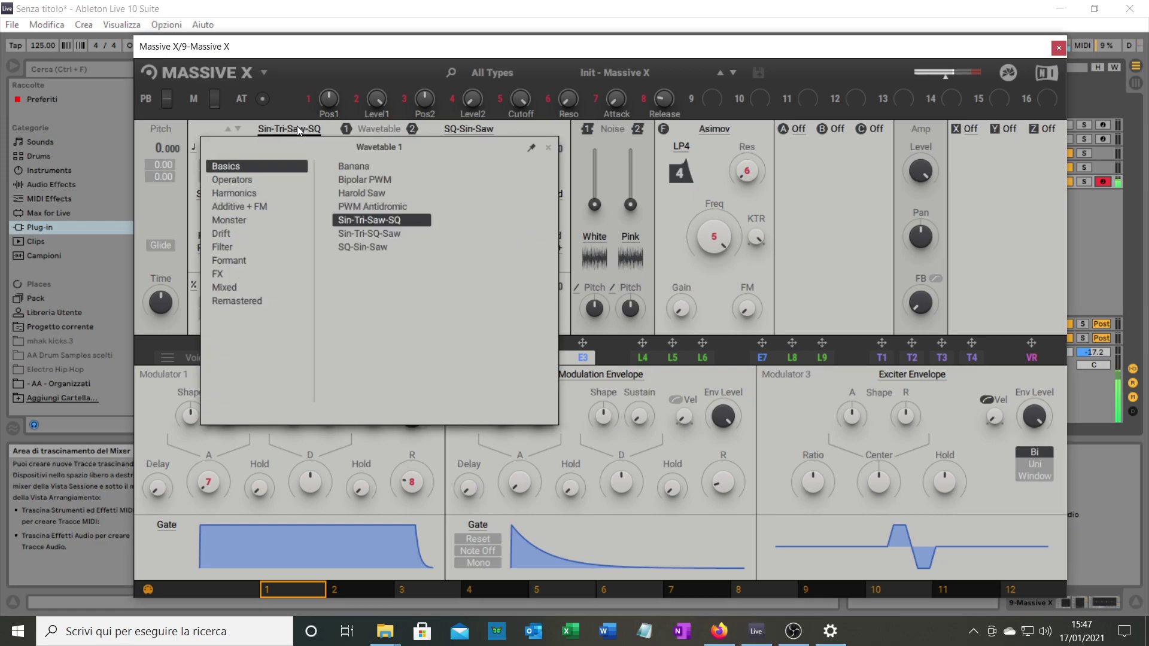
Step: Audition Sin Ratio 1-24, Smoothy and Soft Sync from Harmonics and Normund from Formant for Wavetable 1
{"action": "left_click", "coordinate": [263, 193]}
{"action": "left_click", "coordinate": [359, 220]}
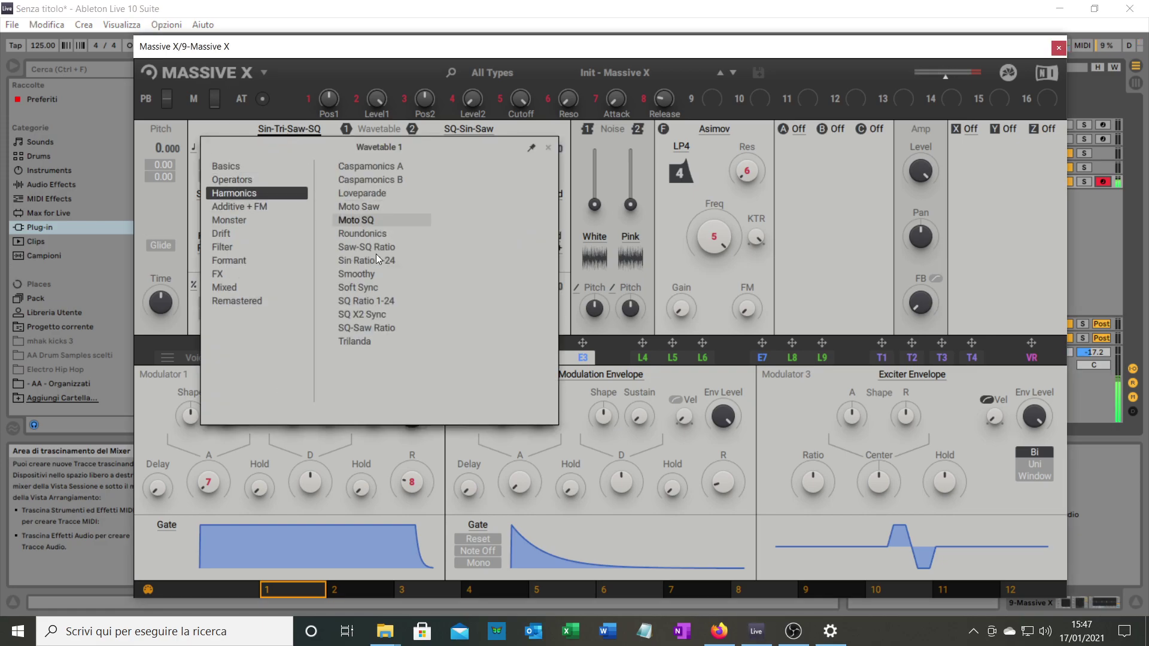
{"action": "left_click", "coordinate": [367, 261]}
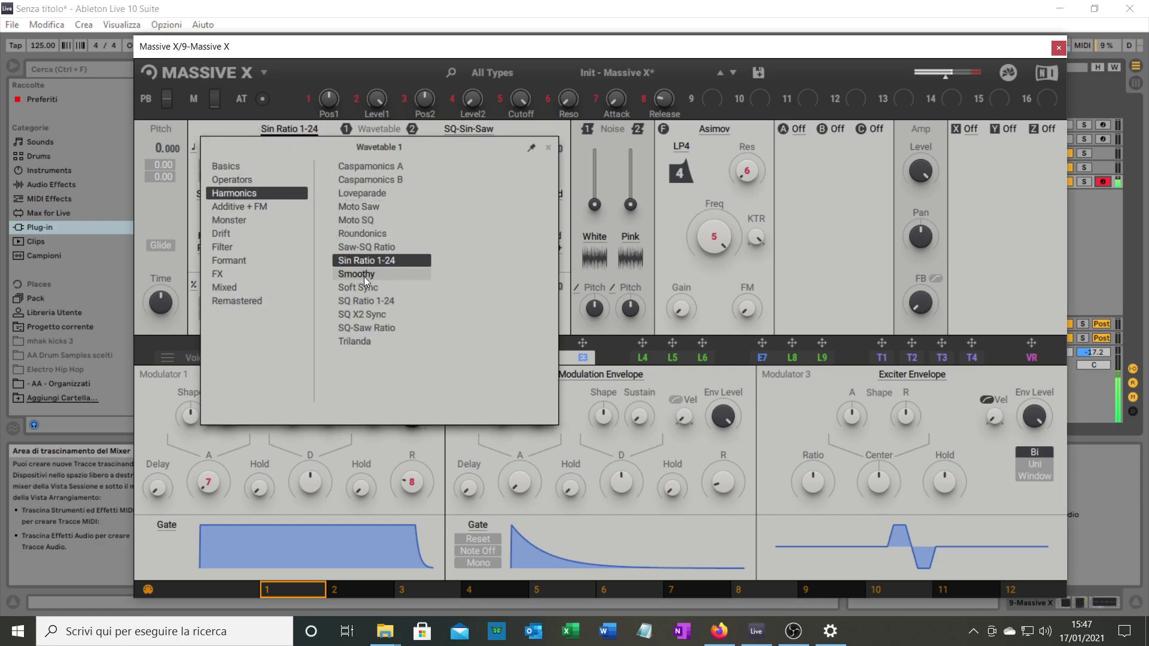
{"action": "left_click", "coordinate": [364, 275]}
{"action": "left_click", "coordinate": [367, 288]}
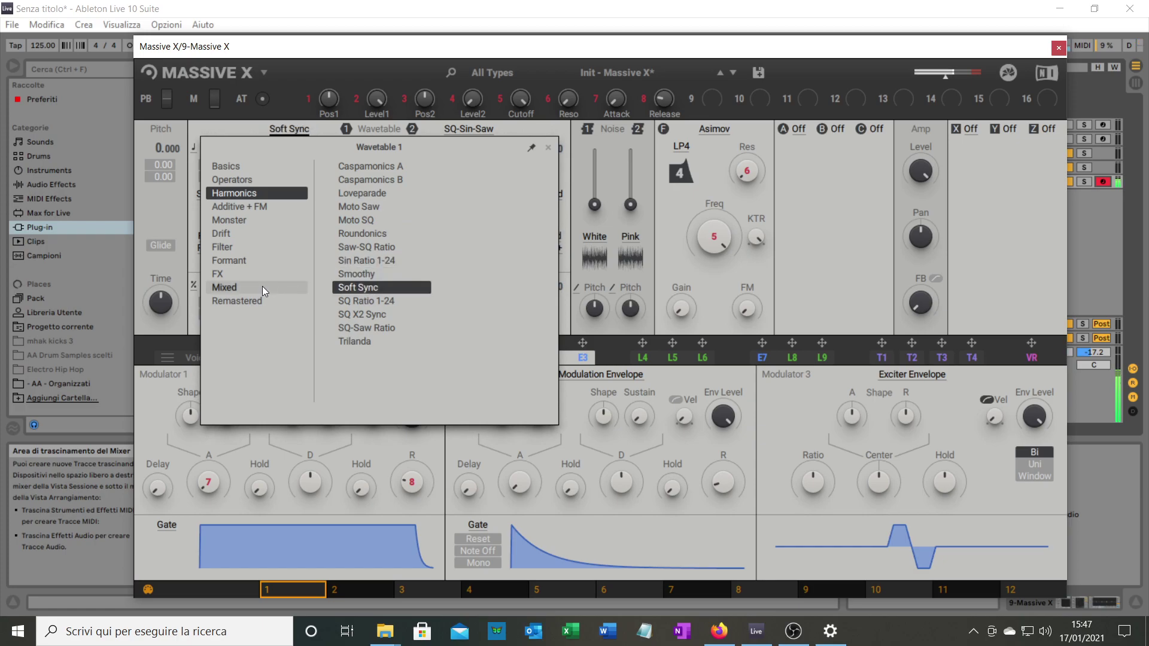
{"action": "left_click", "coordinate": [228, 262]}
{"action": "left_click", "coordinate": [358, 274]}
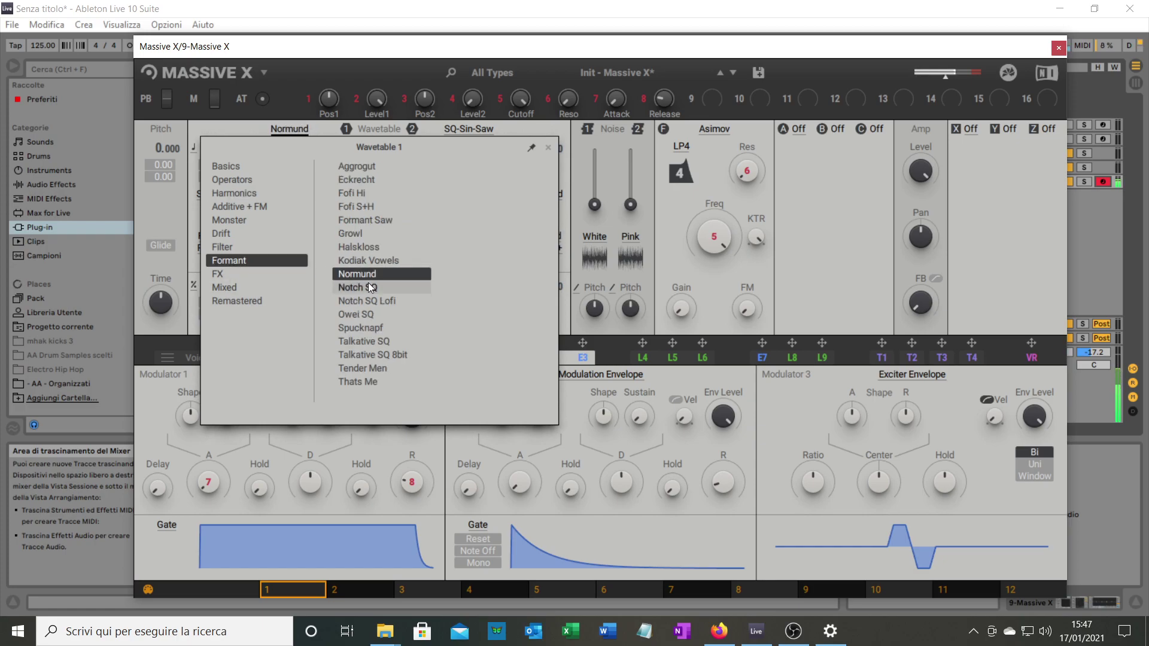
Step: Audition the FX wavetables Rainforest, Schoen and Solo Bala, and settle on Supatif for Wavetable 1
{"action": "left_click", "coordinate": [216, 274]}
{"action": "left_click", "coordinate": [359, 234]}
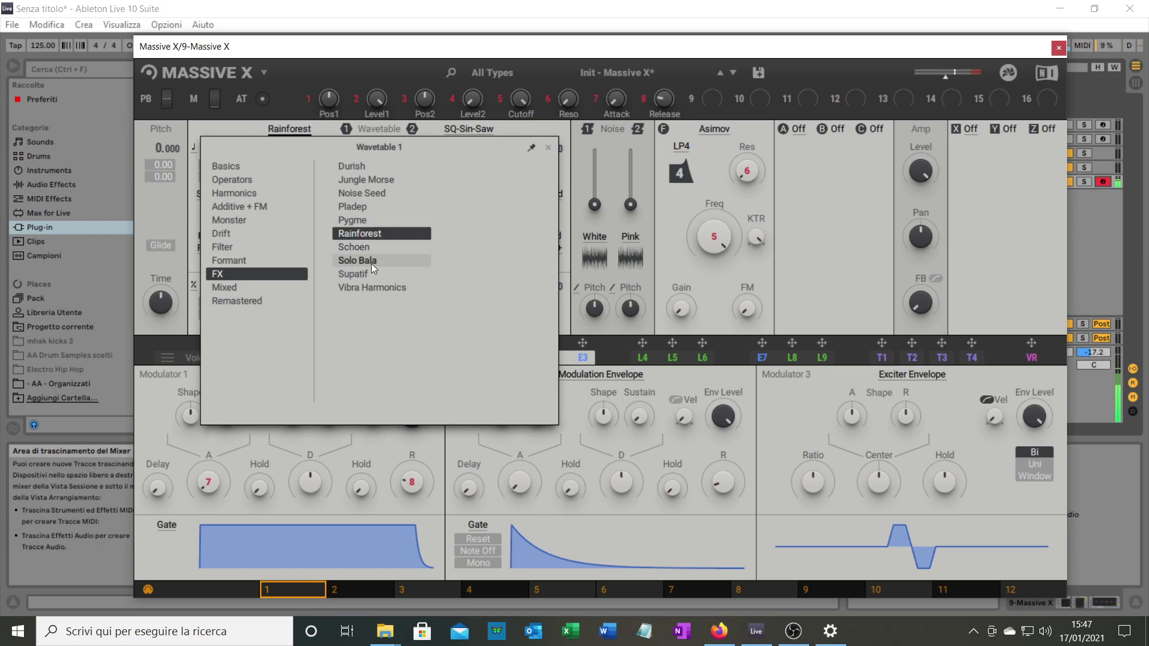
{"action": "left_click", "coordinate": [357, 248]}
{"action": "left_click", "coordinate": [359, 261]}
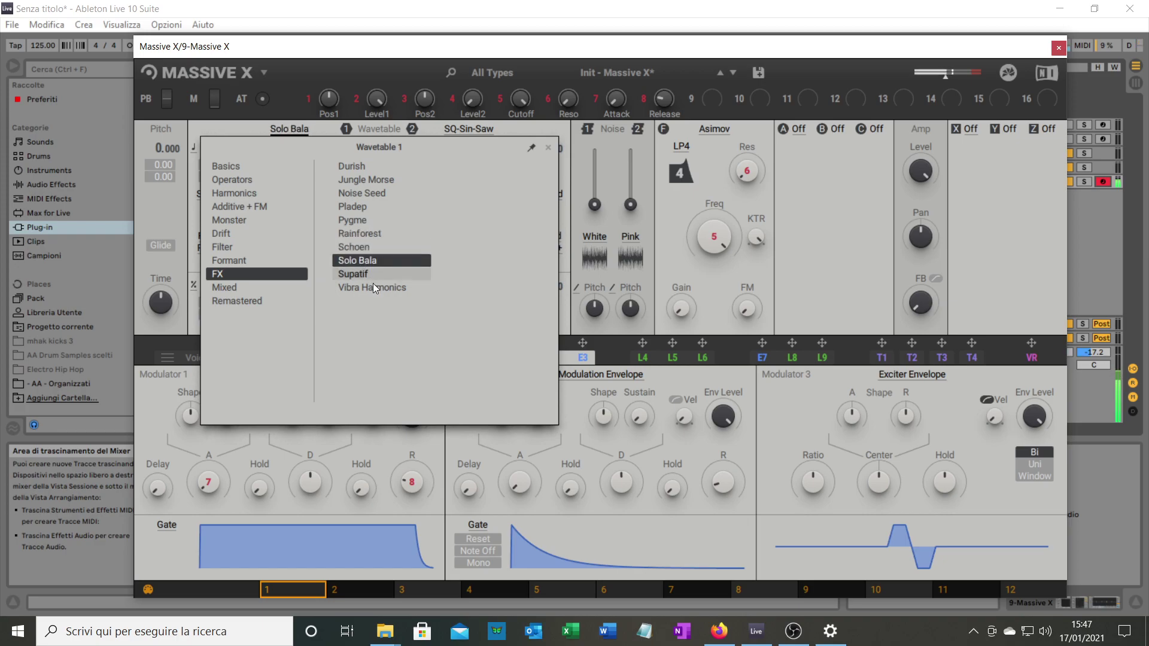
{"action": "left_click", "coordinate": [361, 276]}
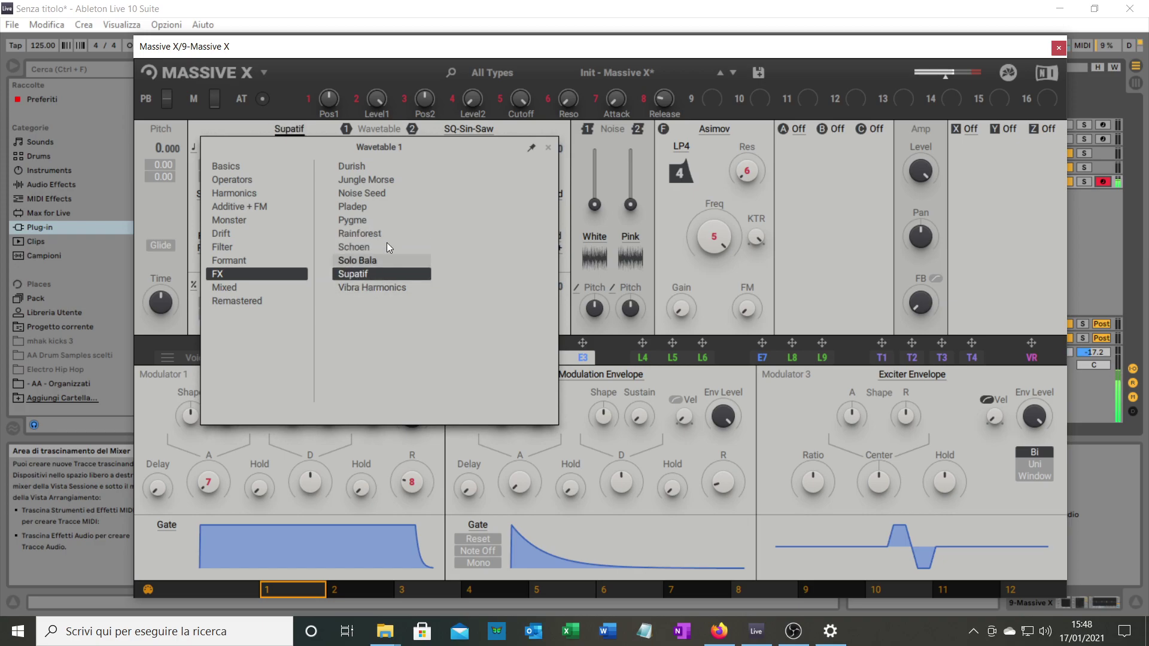
{"action": "left_click", "coordinate": [548, 149]}
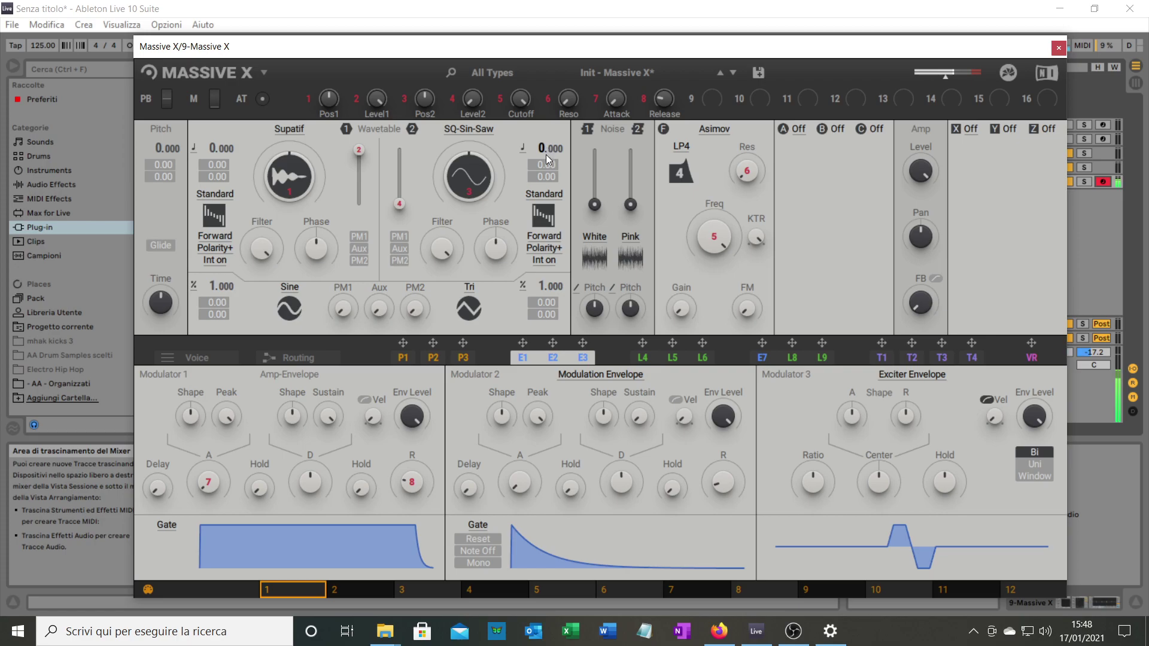
Step: Switch Modulator 2 to a Switcher LFO and assign it to Wavetable 1's position
{"action": "mouse_move", "coordinate": [289, 181]}
{"action": "left_mouse_down"}
{"action": "mouse_move", "coordinate": [289, 134]}
{"action": "mouse_move", "coordinate": [289, 229]}
{"action": "mouse_move", "coordinate": [291, 171]}
{"action": "left_mouse_up"}
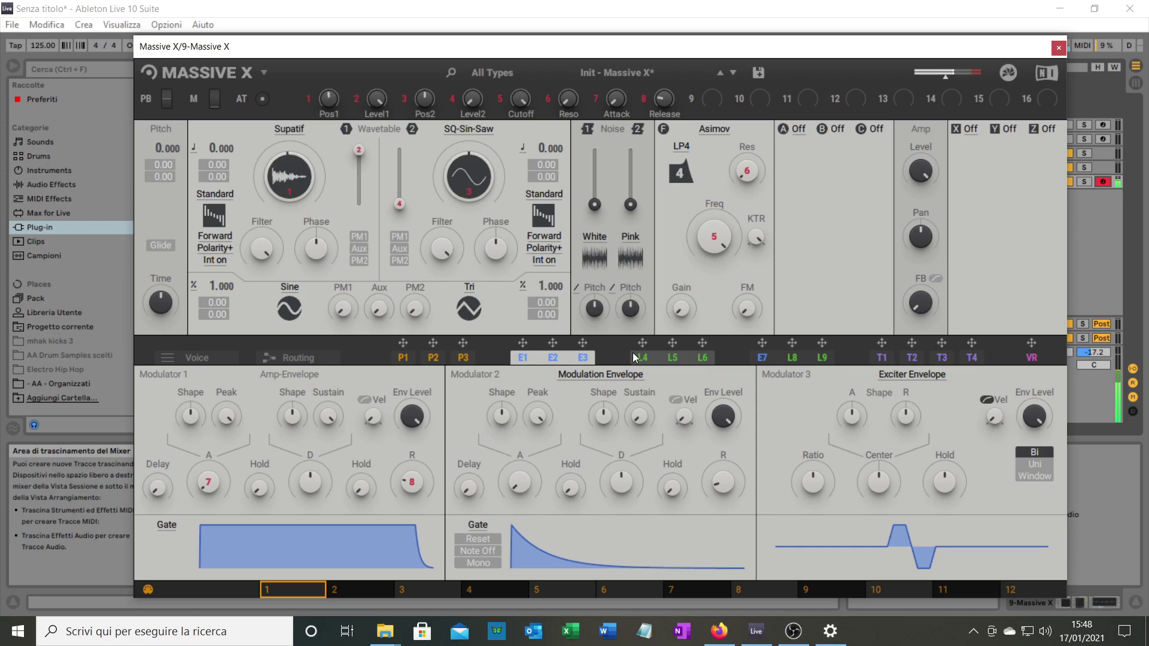
{"action": "left_click", "coordinate": [589, 378]}
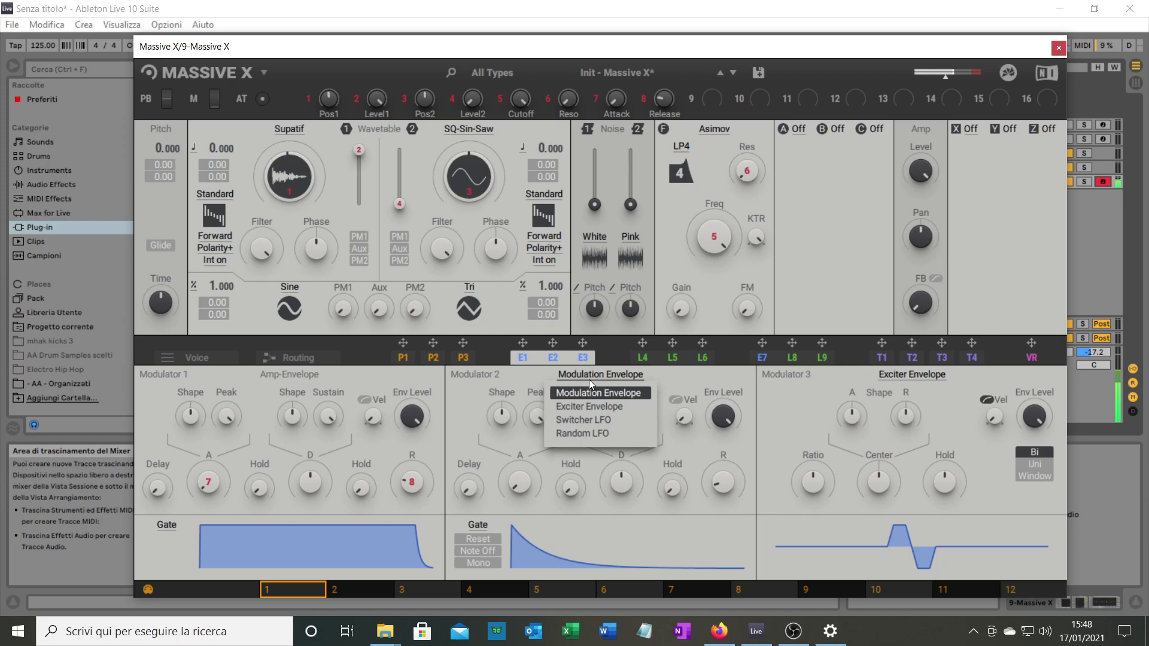
{"action": "left_click", "coordinate": [579, 426]}
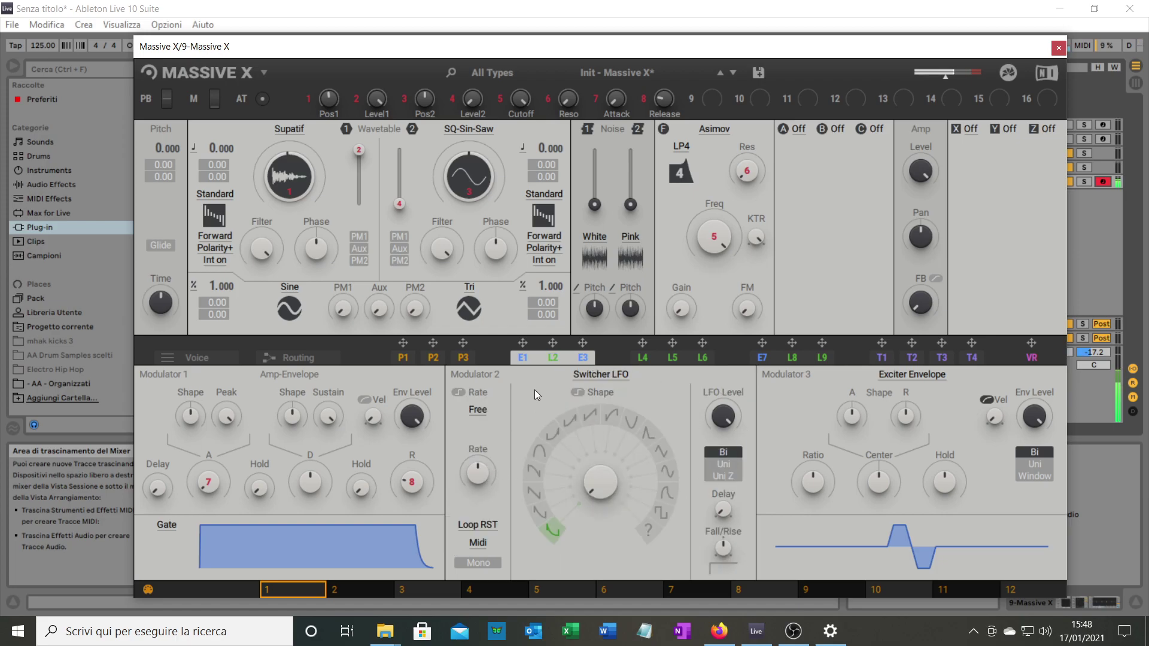
{"action": "left_click_drag", "start_coordinate": [554, 350], "coordinate": [286, 156]}
Step: Give Modulator 2's LFO the rounded arch shape and a 0.07 Hz rate, and set the Pos1 macro to 43.4%
{"action": "left_click_drag", "start_coordinate": [600, 482], "coordinate": [600, 489]}
{"action": "mouse_move", "coordinate": [477, 469]}
{"action": "left_mouse_down"}
{"action": "mouse_move", "coordinate": [478, 503]}
{"action": "mouse_move", "coordinate": [479, 472]}
{"action": "left_mouse_up"}
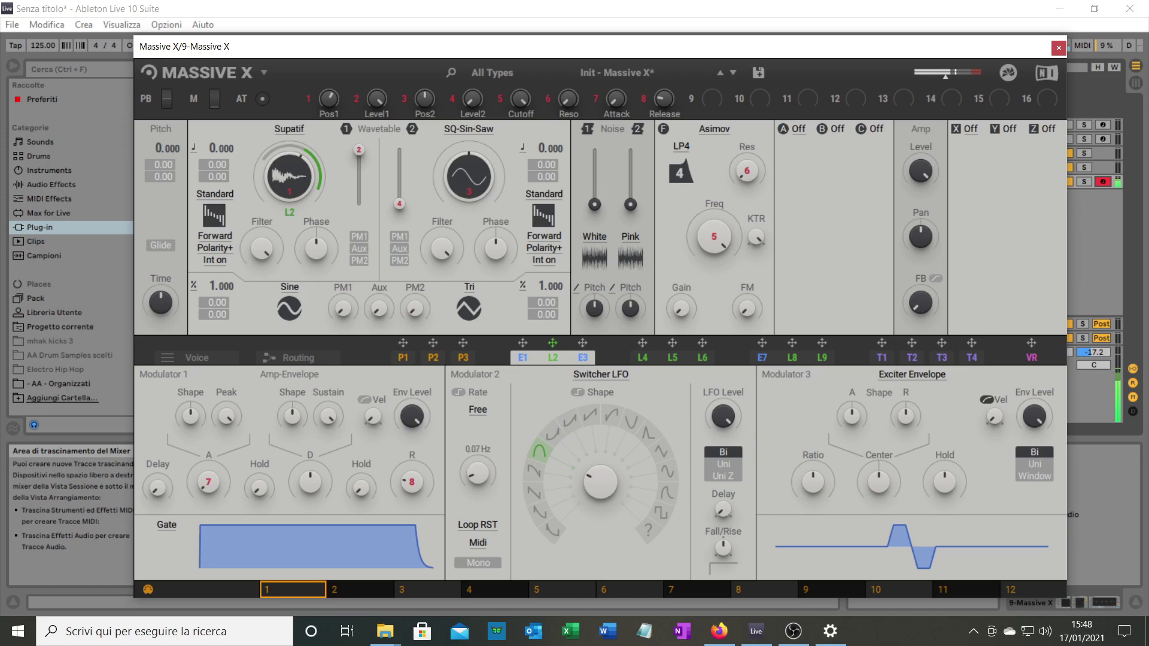
{"action": "left_click_drag", "start_coordinate": [329, 98], "coordinate": [328, 70]}
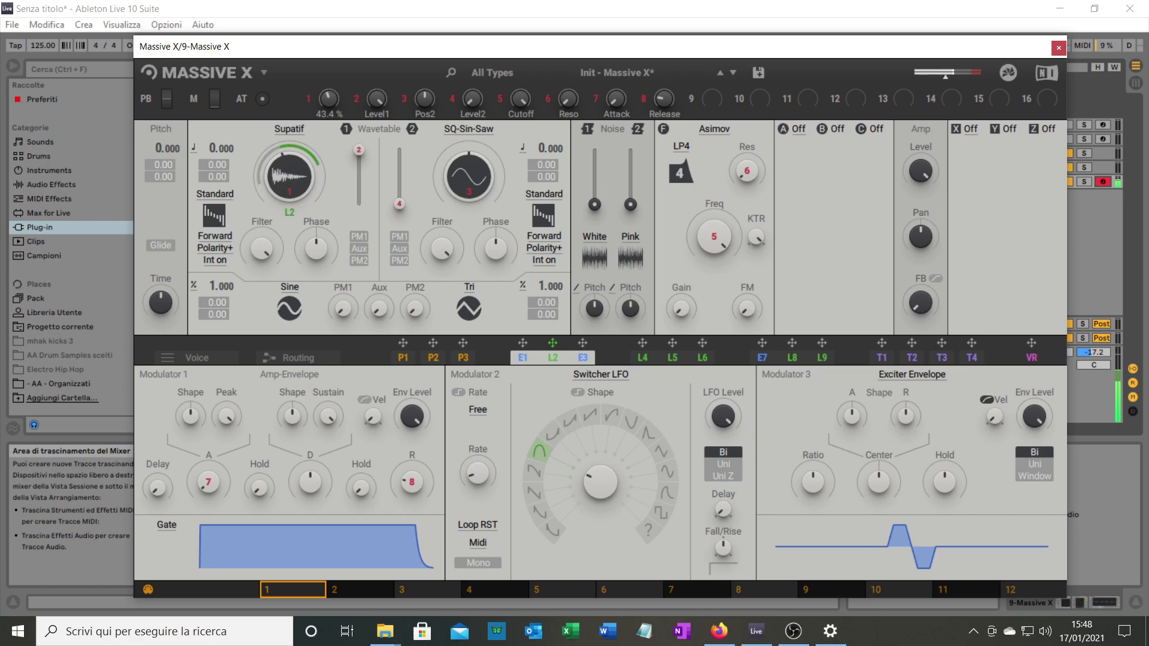
{"action": "left_click_drag", "start_coordinate": [260, 241], "coordinate": [261, 258]}
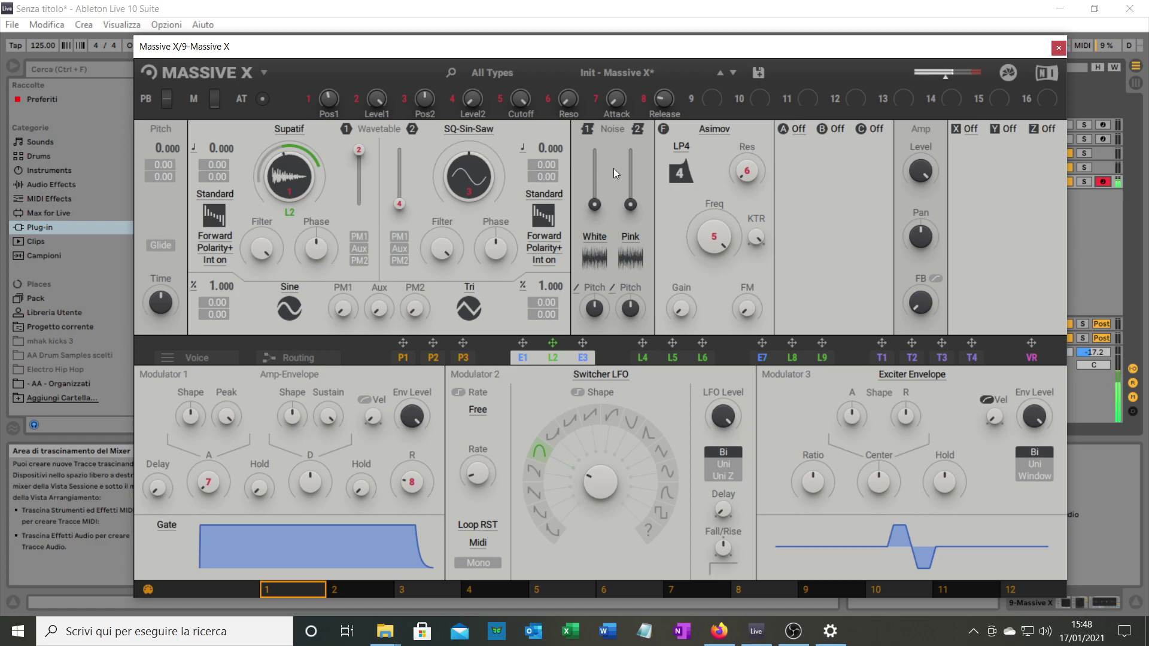
Step: Load the FX wavetable Supatif into Wavetable 2 and make it the only audible oscillator by swapping the two wavetable levels
{"action": "left_click", "coordinate": [470, 127]}
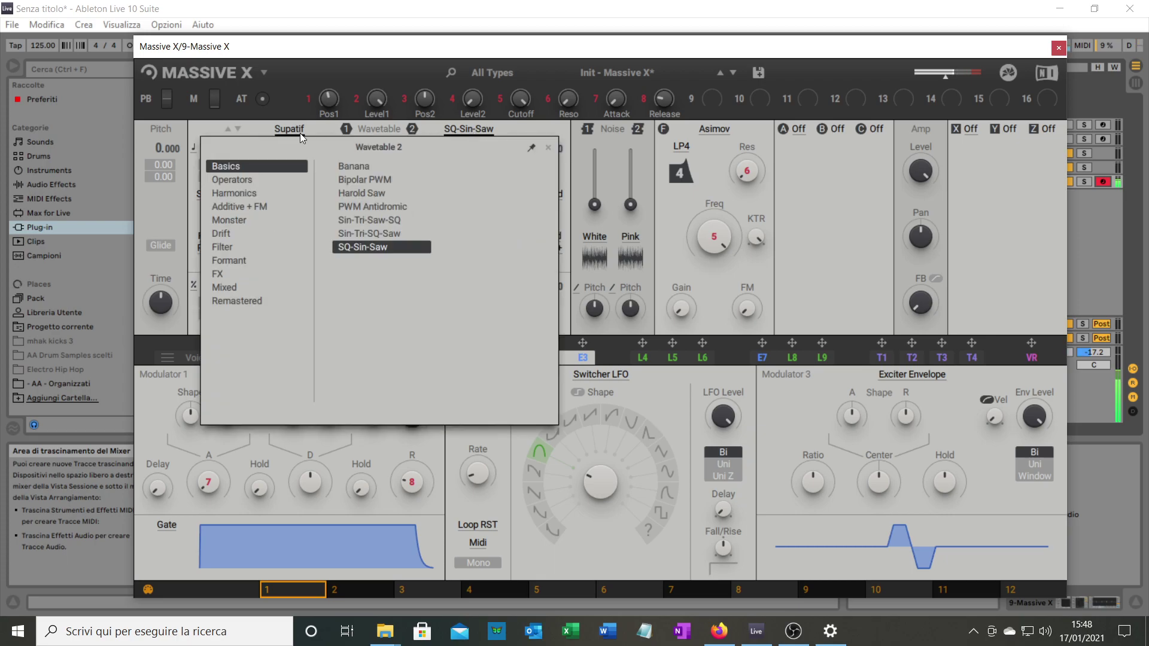
{"action": "left_click", "coordinate": [235, 273]}
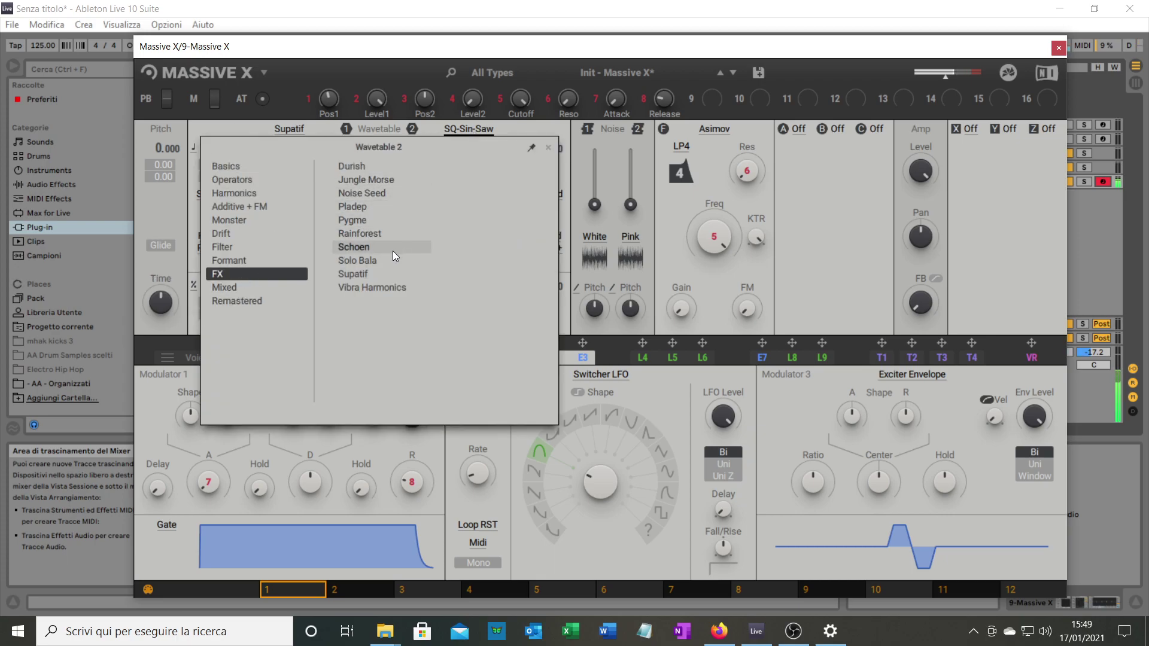
{"action": "left_click", "coordinate": [354, 275]}
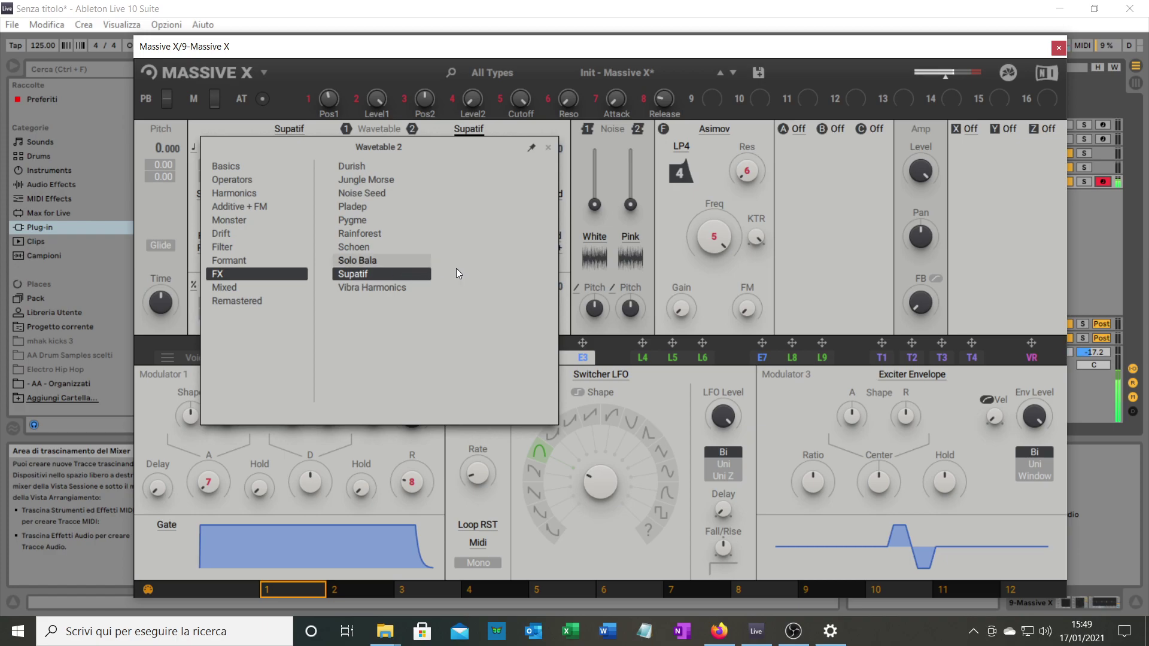
{"action": "left_click", "coordinate": [548, 147]}
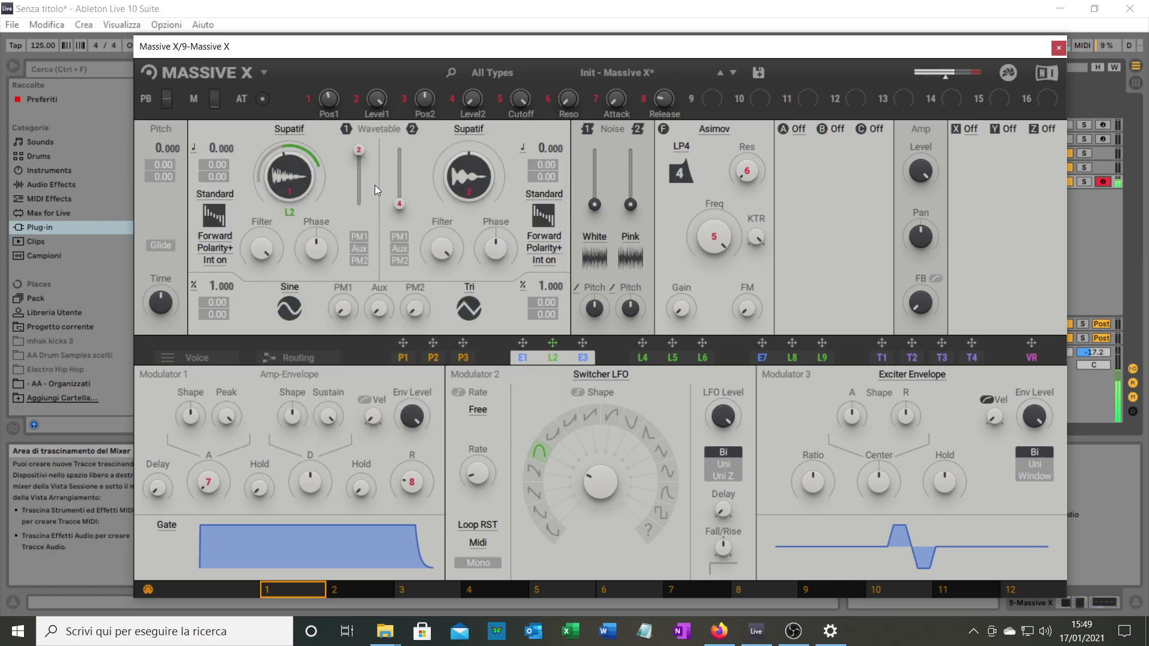
{"action": "left_click_drag", "start_coordinate": [364, 155], "coordinate": [399, 150]}
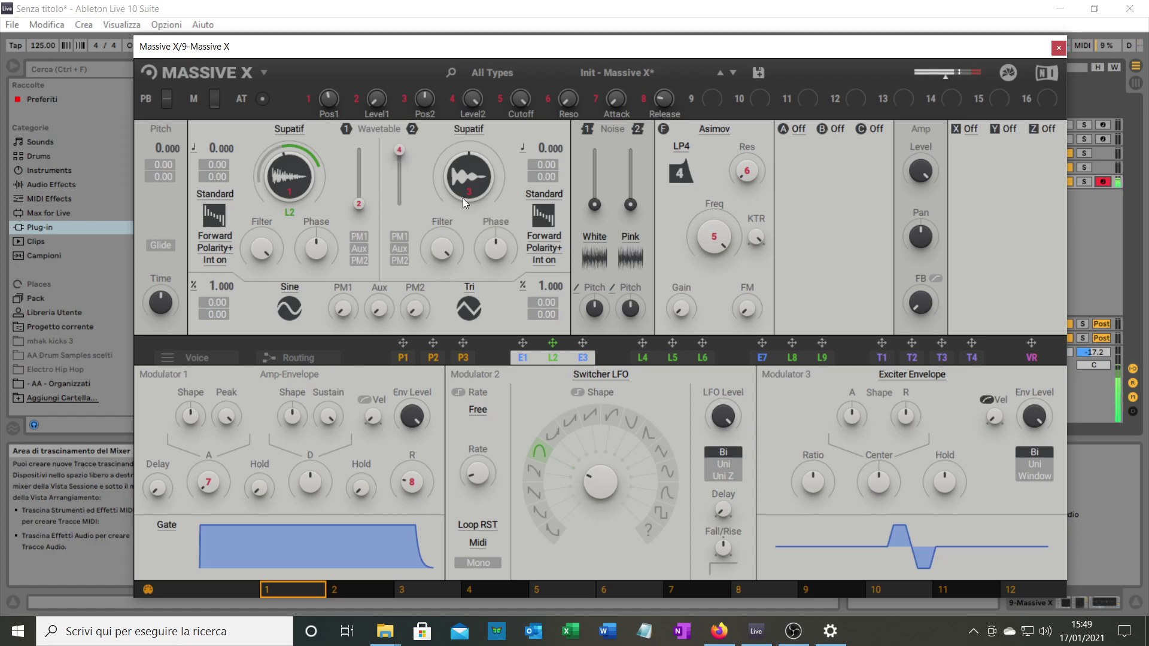
Step: Switch Modulator 3 to a Random LFO and assign it to Wavetable 2's position
{"action": "left_click", "coordinate": [910, 376]}
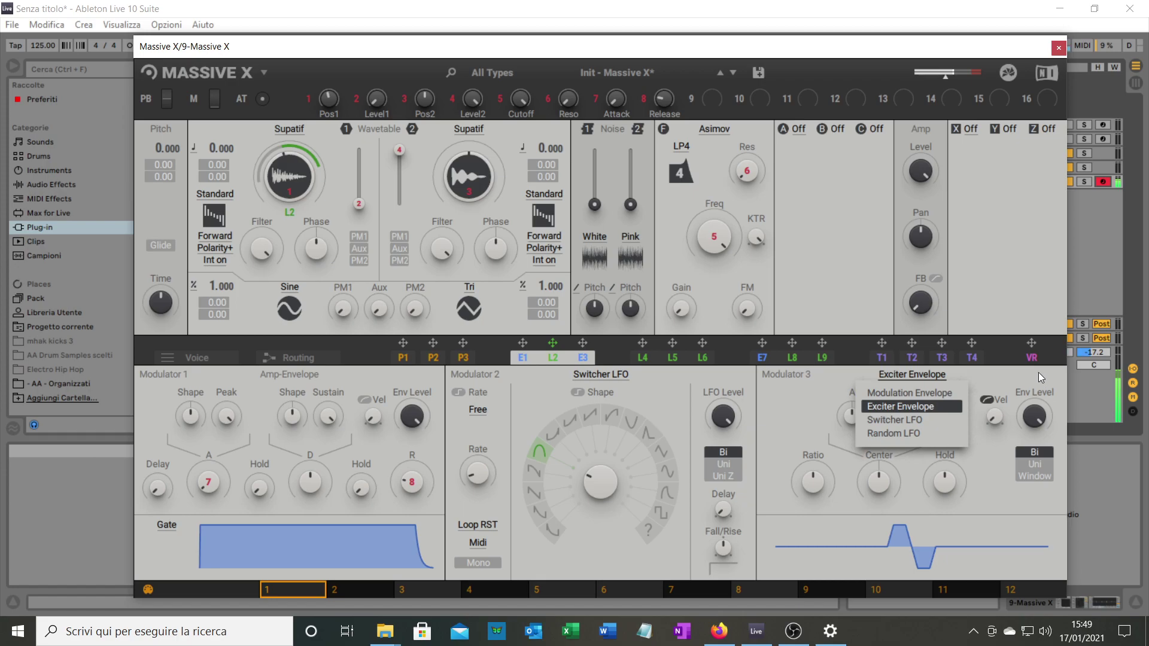
{"action": "left_click", "coordinate": [922, 429]}
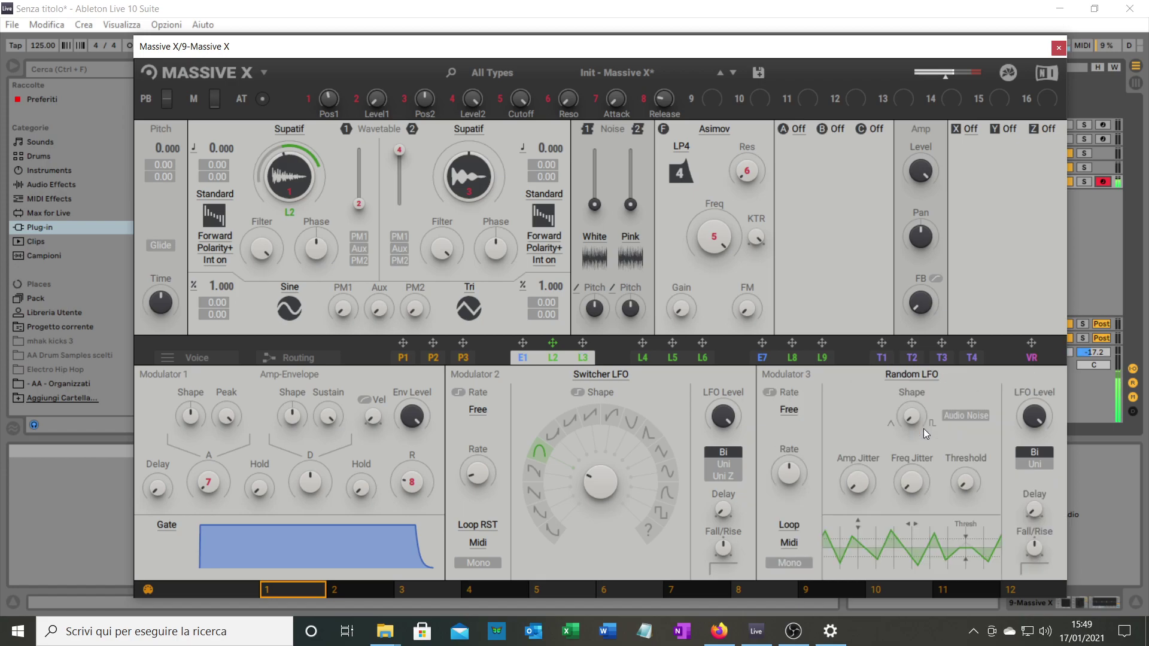
{"action": "left_click_drag", "start_coordinate": [582, 346], "coordinate": [469, 158]}
Step: Slow down Modulator 3's Random LFO and raise its Freq Jitter slightly
{"action": "left_click_drag", "start_coordinate": [788, 471], "coordinate": [788, 503]}
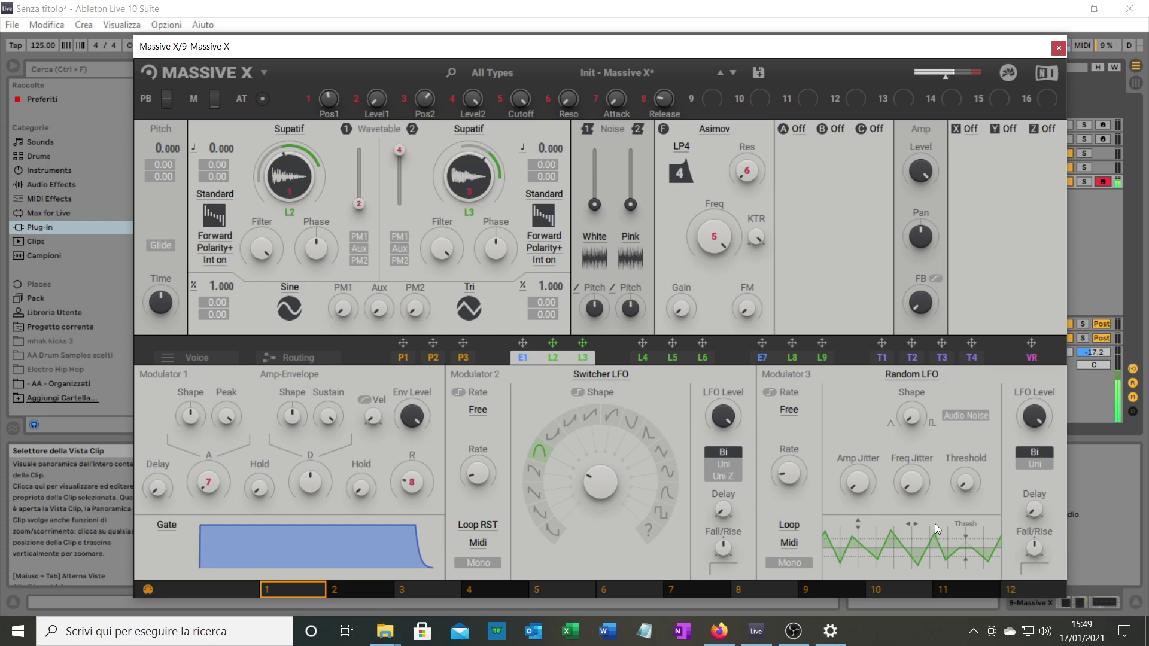
{"action": "left_click_drag", "start_coordinate": [911, 481], "coordinate": [911, 488]}
{"action": "left_click_drag", "start_coordinate": [441, 248], "coordinate": [442, 211]}
Step: Solo Wavetable 1 through the level sliders, lower its position slightly, and return to Wavetable 2 alone
{"action": "left_click_drag", "start_coordinate": [359, 202], "coordinate": [399, 177]}
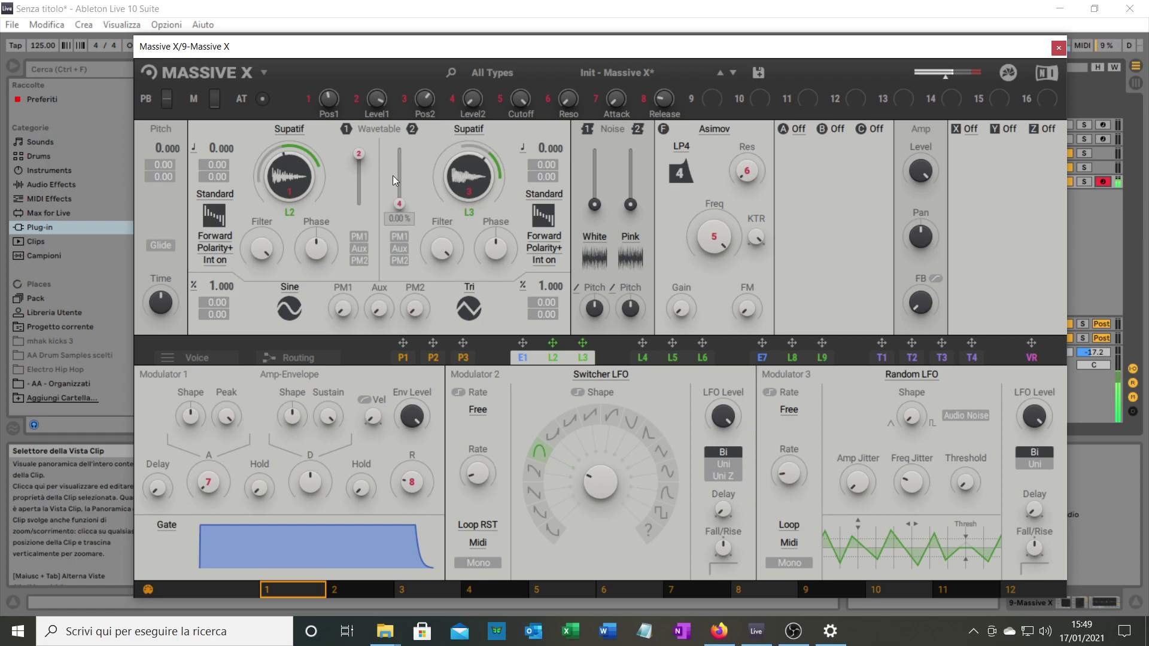
{"action": "left_click_drag", "start_coordinate": [286, 178], "coordinate": [286, 187]}
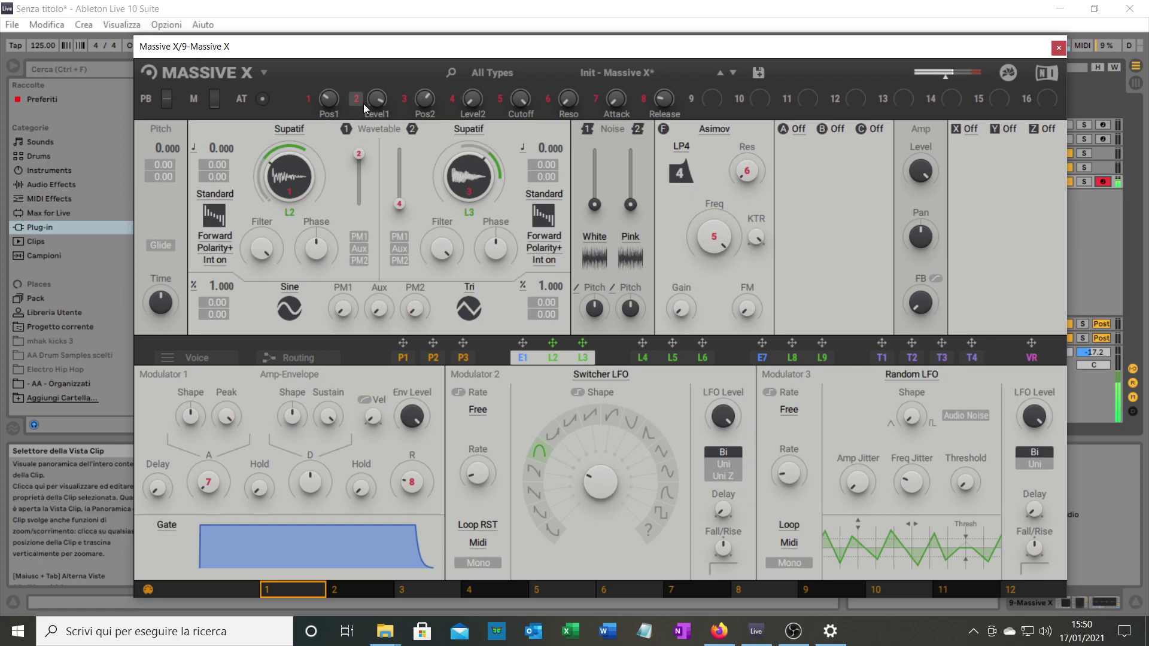
{"action": "left_click_drag", "start_coordinate": [361, 157], "coordinate": [400, 178]}
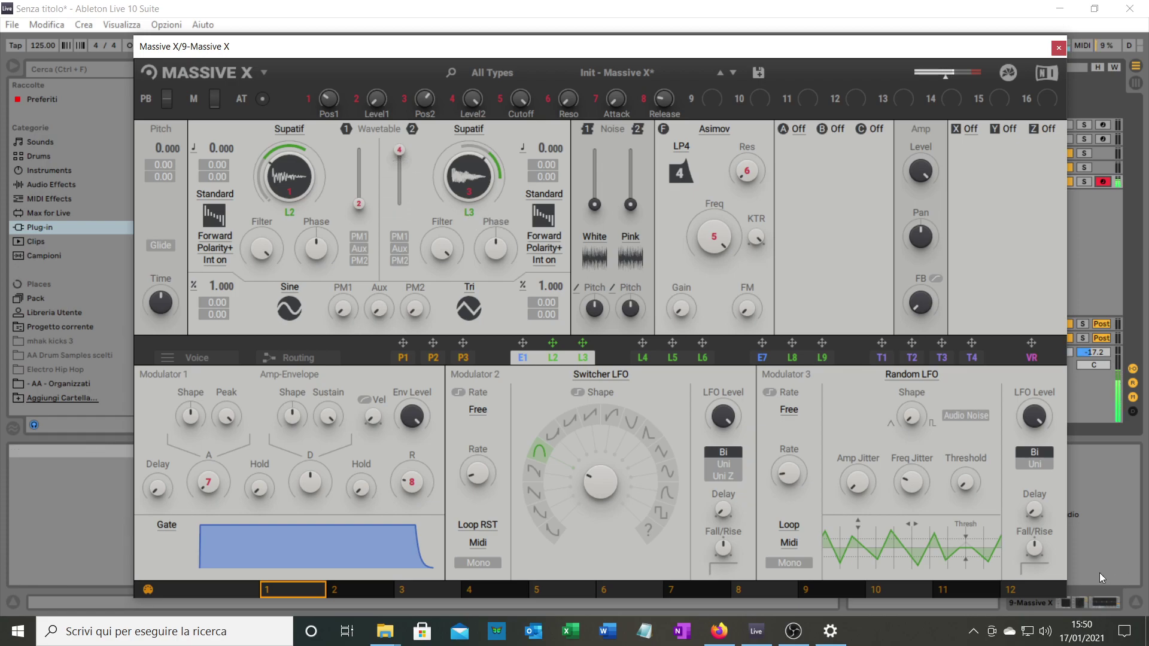
Step: Set Modulator 3's rate to 0.69 Hz and adjust Wavetable 2's position
{"action": "left_click_drag", "start_coordinate": [787, 471], "coordinate": [787, 461]}
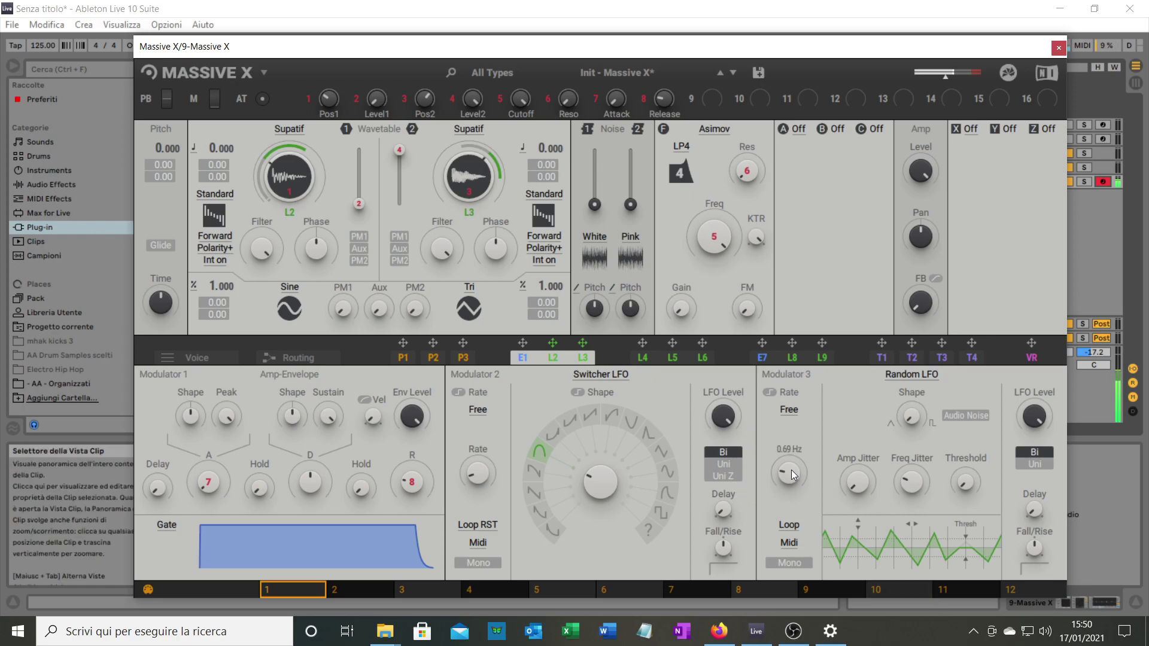
{"action": "mouse_move", "coordinate": [469, 195]}
{"action": "left_mouse_down"}
{"action": "mouse_move", "coordinate": [469, 252]}
{"action": "mouse_move", "coordinate": [473, 164]}
{"action": "mouse_move", "coordinate": [473, 257]}
{"action": "mouse_move", "coordinate": [473, 209]}
{"action": "left_mouse_up"}
Step: Assign Modulator 4's Switcher LFO to Wavetable 1's filter and make Wavetable 1 the only audible oscillator
{"action": "left_click", "coordinate": [680, 355]}
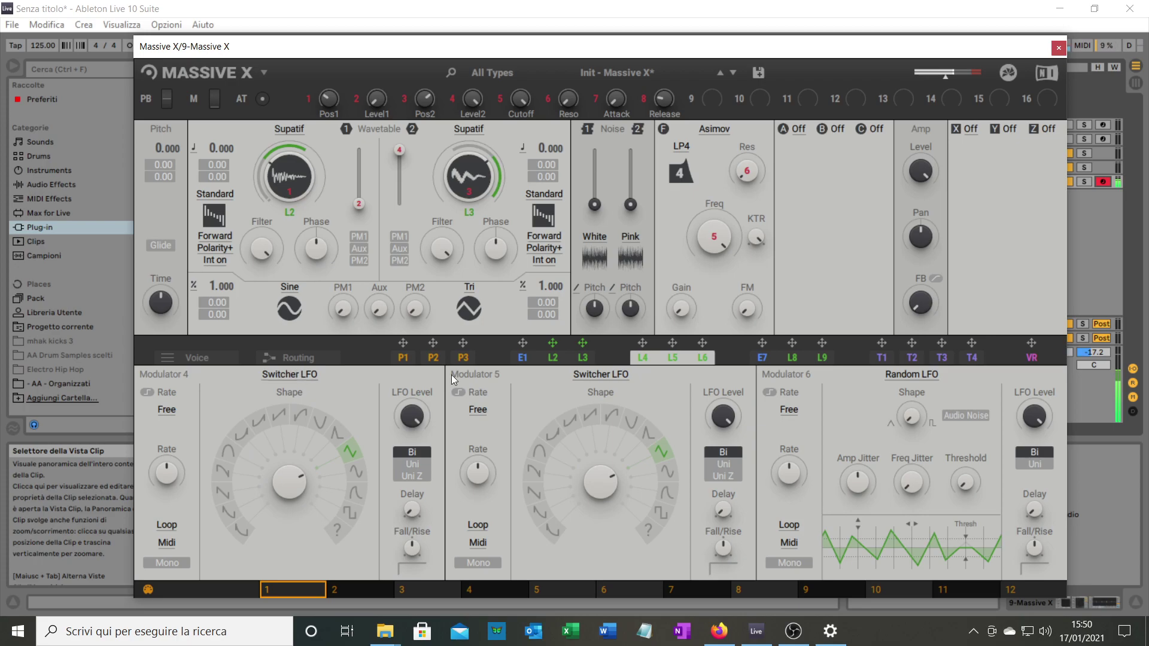
{"action": "left_click_drag", "start_coordinate": [642, 343], "coordinate": [262, 303]}
{"action": "left_click_drag", "start_coordinate": [357, 200], "coordinate": [399, 203]}
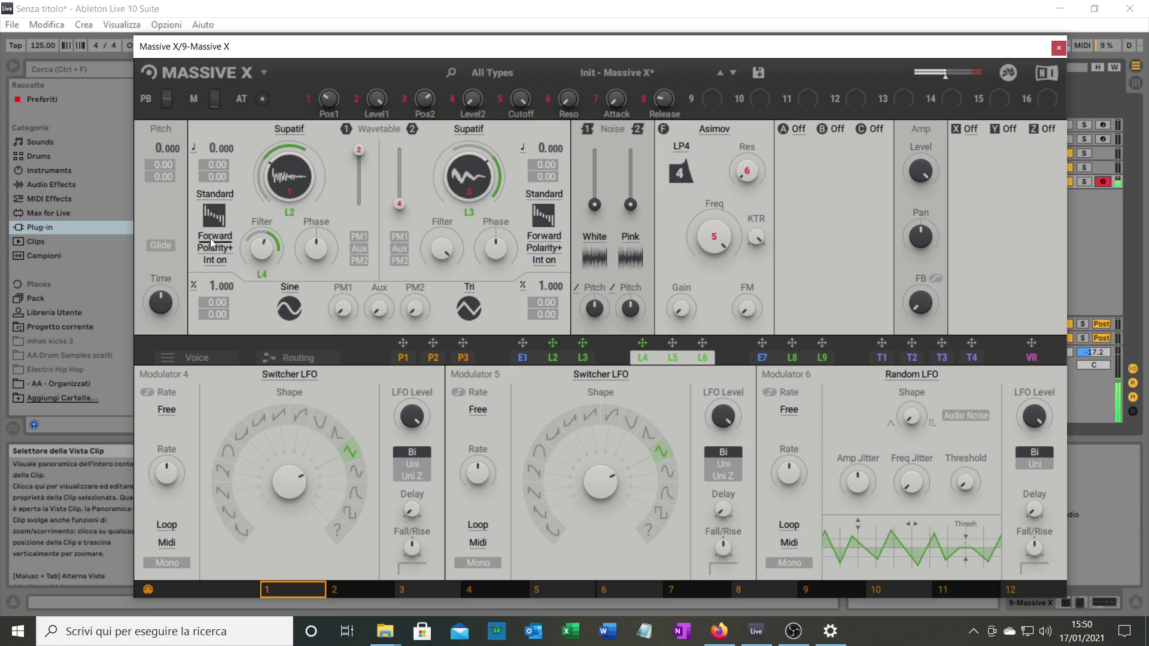
Step: Adjust Wavetable 1's filter and its L4 modulation depth, and slow down Modulator 4's rate
{"action": "left_click_drag", "start_coordinate": [250, 256], "coordinate": [250, 252]}
{"action": "left_click_drag", "start_coordinate": [261, 278], "coordinate": [260, 283]}
{"action": "left_click_drag", "start_coordinate": [170, 474], "coordinate": [170, 484]}
{"action": "left_click", "coordinate": [261, 276]}
Step: Lower Wavetable 1's level to minimum and raise Wavetable 2's level to maximum
{"action": "left_click_drag", "start_coordinate": [363, 147], "coordinate": [362, 170]}
{"action": "left_click_drag", "start_coordinate": [399, 203], "coordinate": [399, 151]}
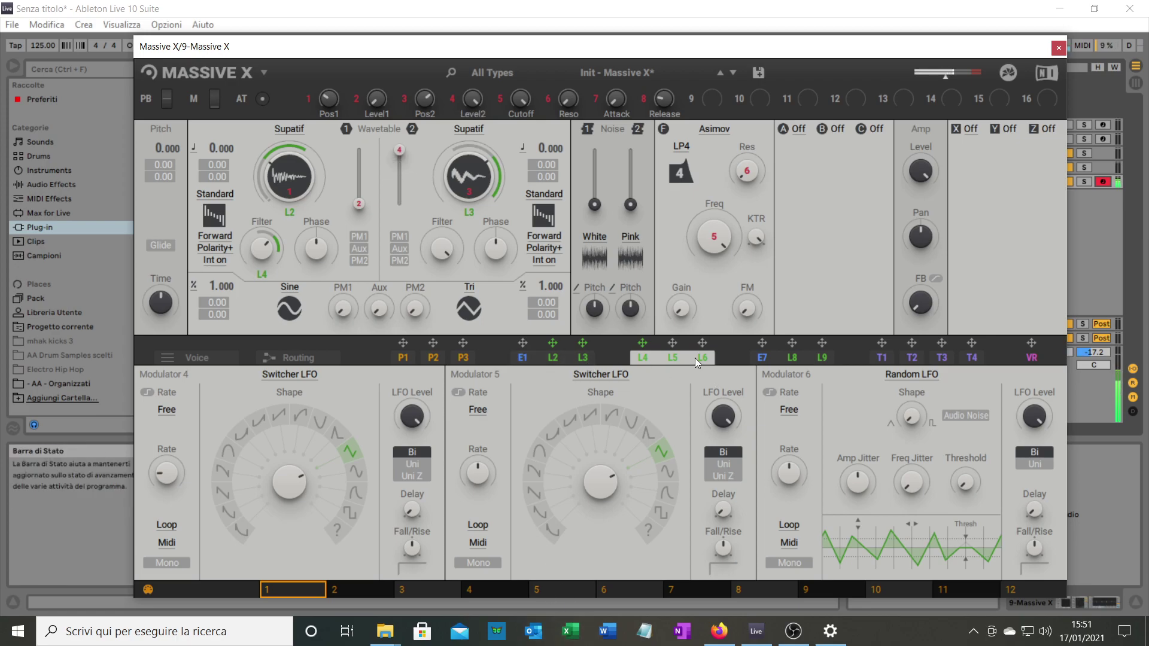
Step: Try assigning Modulator 5's LFO to Wavetable 2's position with a slower rate
{"action": "left_click_drag", "start_coordinate": [673, 348], "coordinate": [484, 214]}
{"action": "left_click_drag", "start_coordinate": [478, 472], "coordinate": [478, 485]}
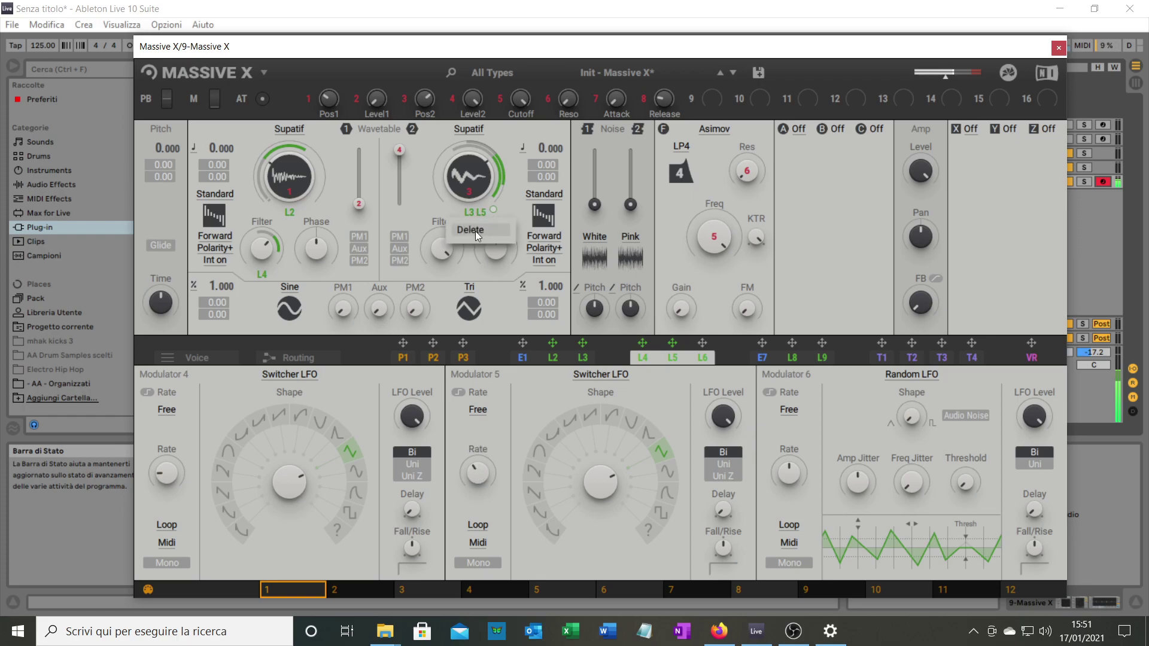
Step: Assign Modulator 5's LFO to Wavetable 2's filter, set that filter to 53.1%, and slow the LFO's rate
{"action": "left_click_drag", "start_coordinate": [673, 343], "coordinate": [440, 285]}
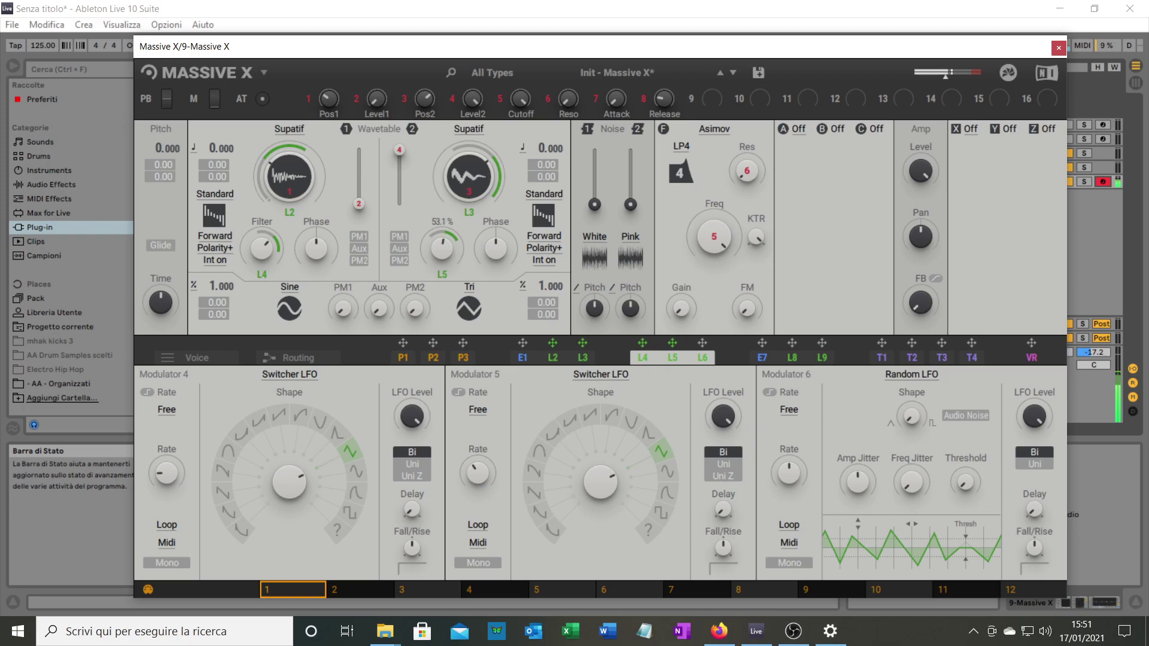
{"action": "left_click_drag", "start_coordinate": [478, 468], "coordinate": [478, 498]}
Step: Change Modulator 5's LFO to the rounded arch shape and raise Wavetable 1's level to maximum alongside Wavetable 2
{"action": "left_click_drag", "start_coordinate": [600, 478], "coordinate": [601, 469]}
{"action": "left_click", "coordinate": [536, 450]}
{"action": "mouse_move", "coordinate": [359, 204]}
{"action": "left_mouse_down"}
{"action": "mouse_move", "coordinate": [359, 149]}
{"action": "mouse_move", "coordinate": [361, 181]}
{"action": "left_mouse_up"}
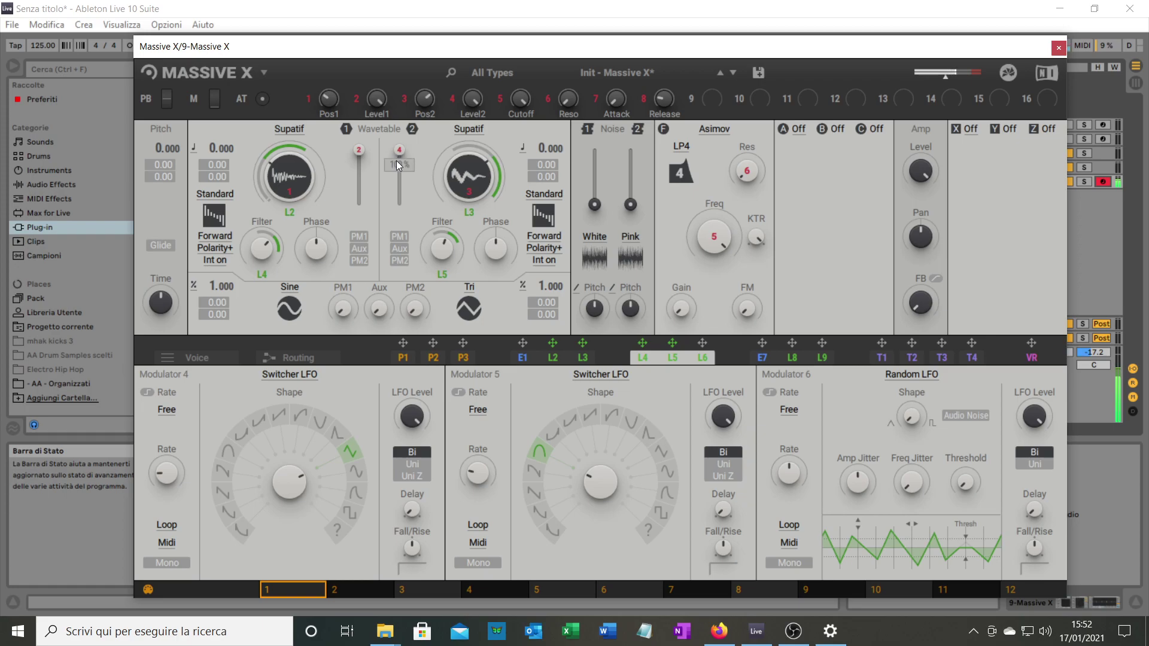
Step: Load a Reverb in effect slot Z and adjust its size
{"action": "left_click", "coordinate": [1046, 129]}
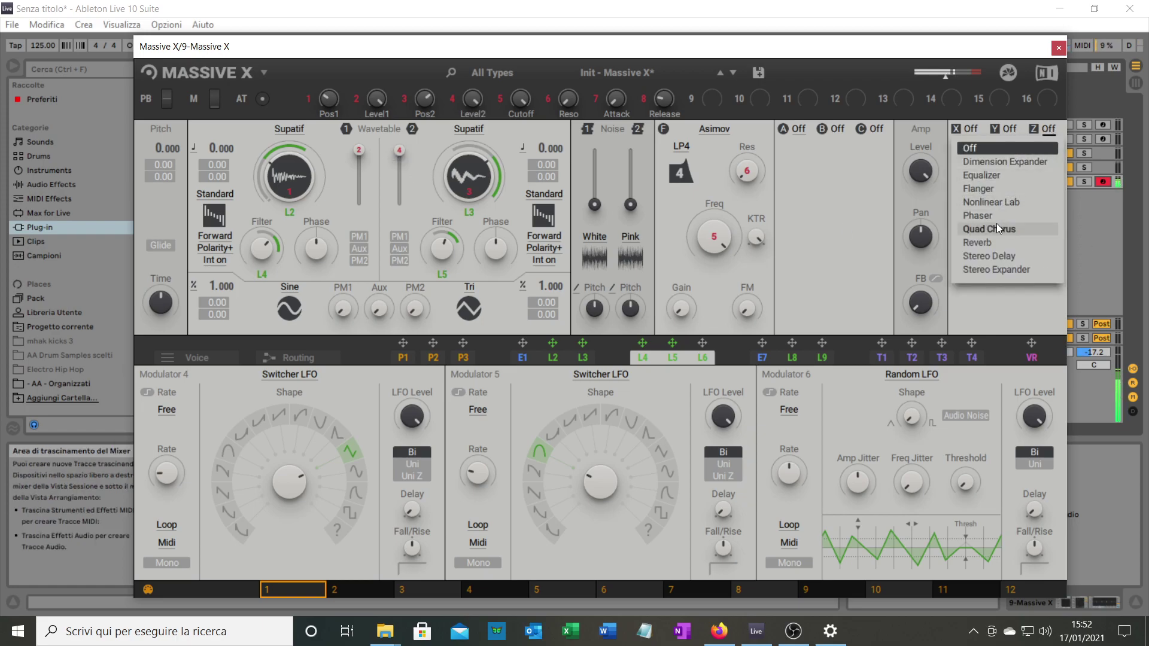
{"action": "left_click", "coordinate": [988, 244]}
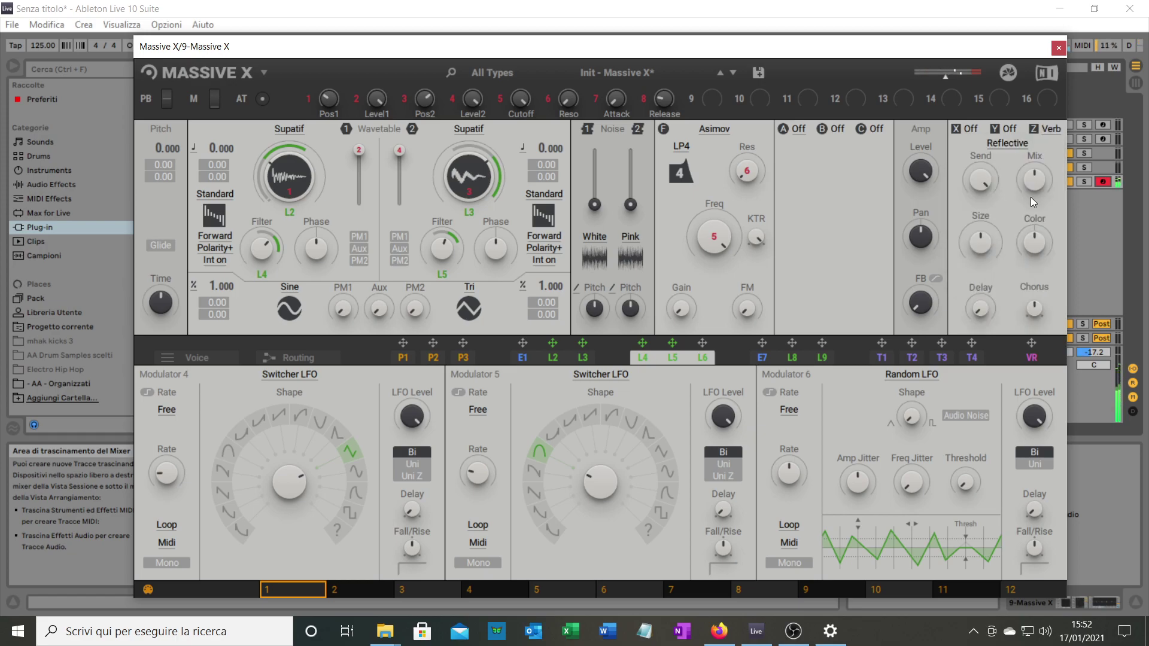
{"action": "left_click_drag", "start_coordinate": [997, 242], "coordinate": [995, 241]}
Step: Load a Flanger in effect slot Y and reduce its Amount, Rate and Mix
{"action": "left_click", "coordinate": [1008, 129]}
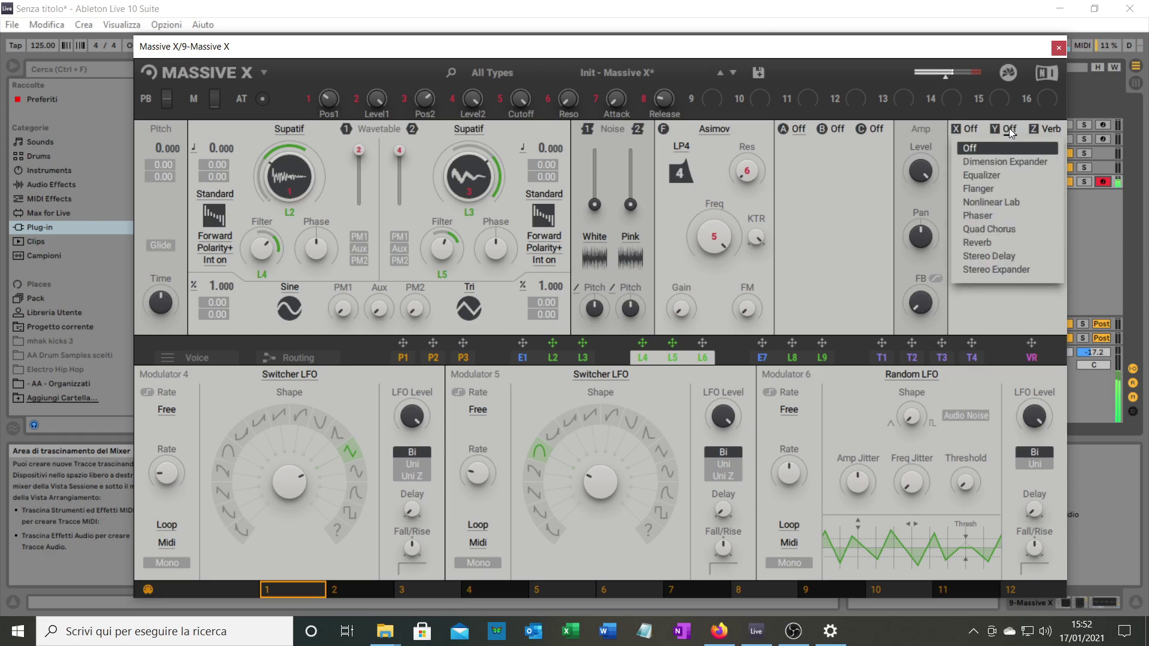
{"action": "left_click", "coordinate": [986, 188]}
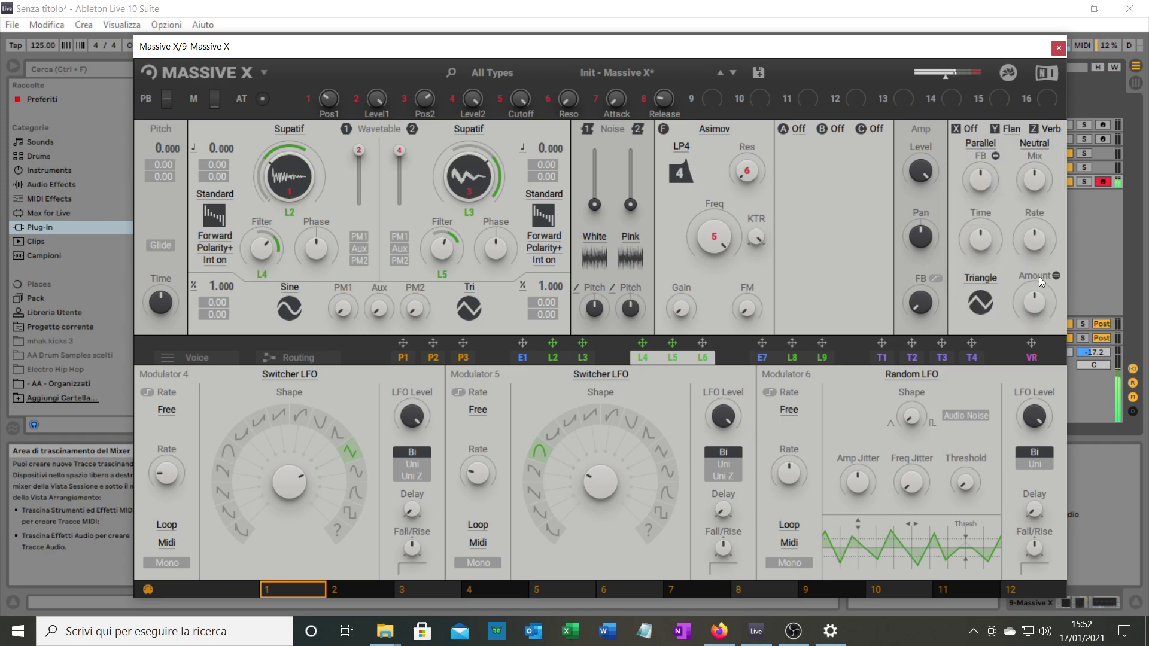
{"action": "mouse_move", "coordinate": [1038, 299]}
{"action": "left_mouse_down"}
{"action": "mouse_move", "coordinate": [1038, 342]}
{"action": "mouse_move", "coordinate": [1036, 296]}
{"action": "left_mouse_up"}
{"action": "left_click_drag", "start_coordinate": [1032, 241], "coordinate": [1031, 265]}
{"action": "left_click_drag", "start_coordinate": [1034, 179], "coordinate": [1036, 151]}
Step: Compare the sound with the Flanger and the Reverb bypassed and enabled
{"action": "left_click", "coordinate": [994, 128]}
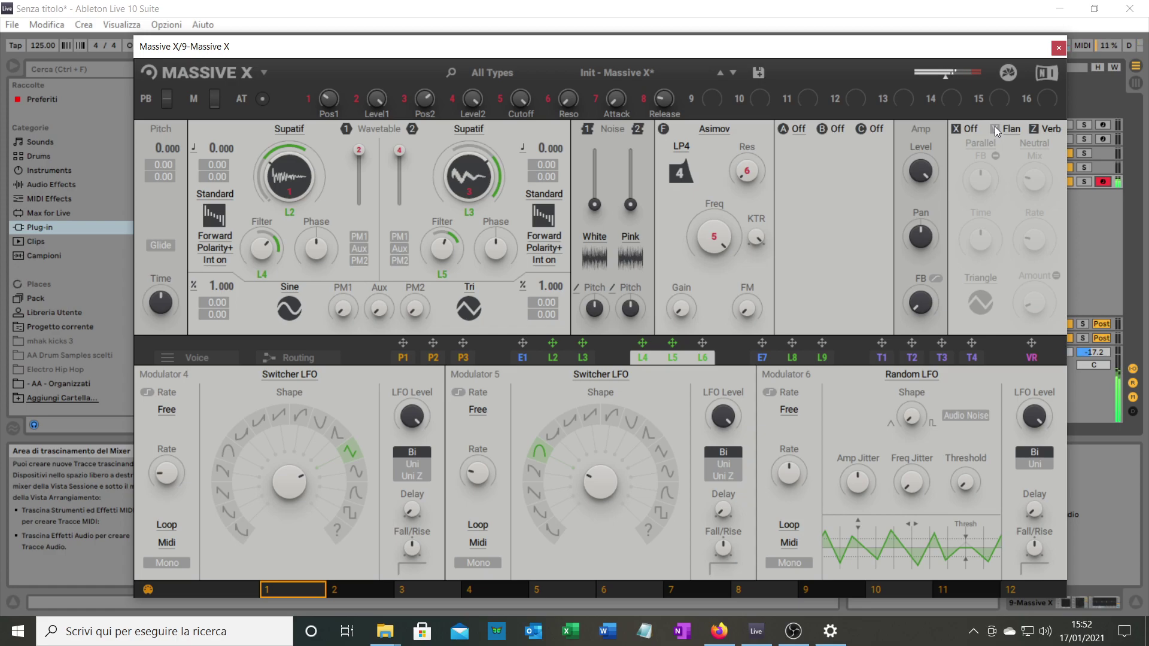
{"action": "left_click", "coordinate": [994, 130]}
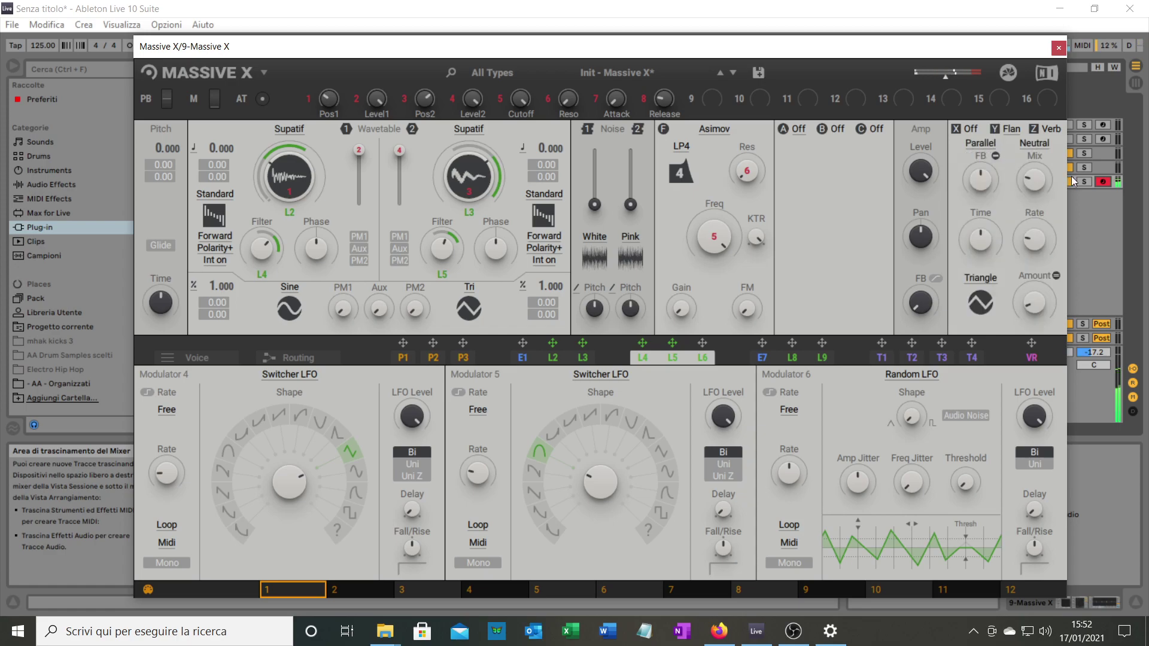
{"action": "left_click", "coordinate": [1038, 141]}
{"action": "left_click", "coordinate": [1038, 144]}
{"action": "left_click", "coordinate": [1034, 130]}
Step: Raise the Reverb's Size, Mix and Color, and try out the Asimov filter's frequency
{"action": "left_click", "coordinate": [1051, 128]}
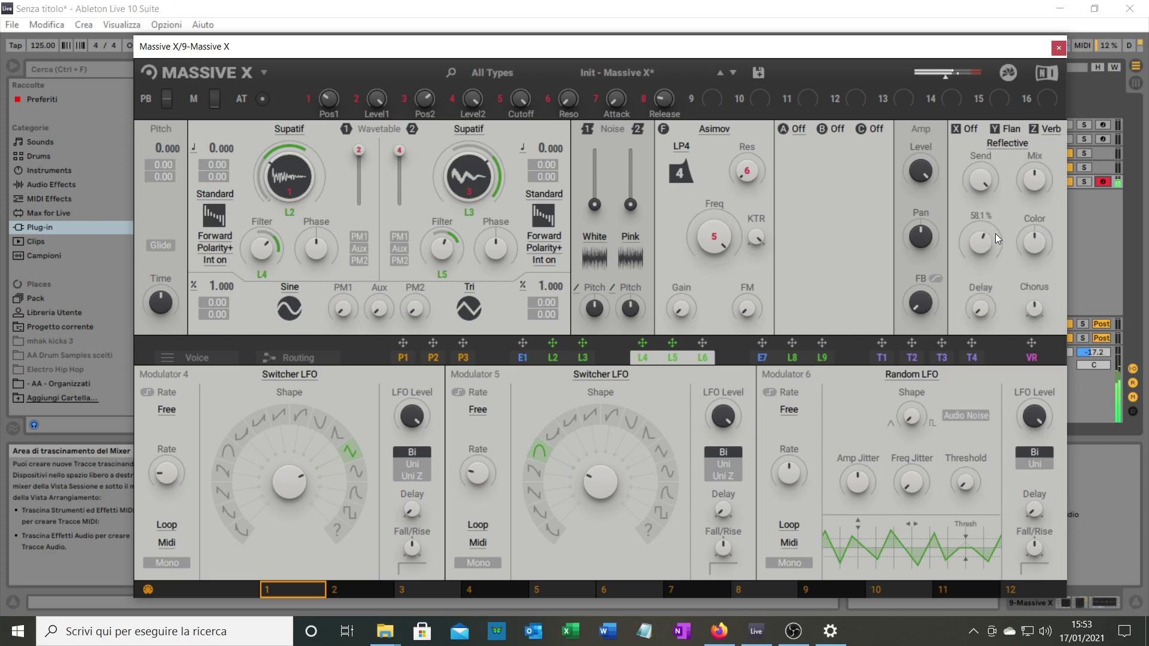
{"action": "left_click_drag", "start_coordinate": [981, 240], "coordinate": [981, 233]}
{"action": "left_click_drag", "start_coordinate": [1030, 188], "coordinate": [1030, 180]}
{"action": "left_click_drag", "start_coordinate": [1036, 235], "coordinate": [1036, 206]}
{"action": "mouse_move", "coordinate": [713, 236]}
{"action": "left_mouse_down"}
{"action": "mouse_move", "coordinate": [714, 278]}
{"action": "mouse_move", "coordinate": [716, 232]}
{"action": "left_mouse_up"}
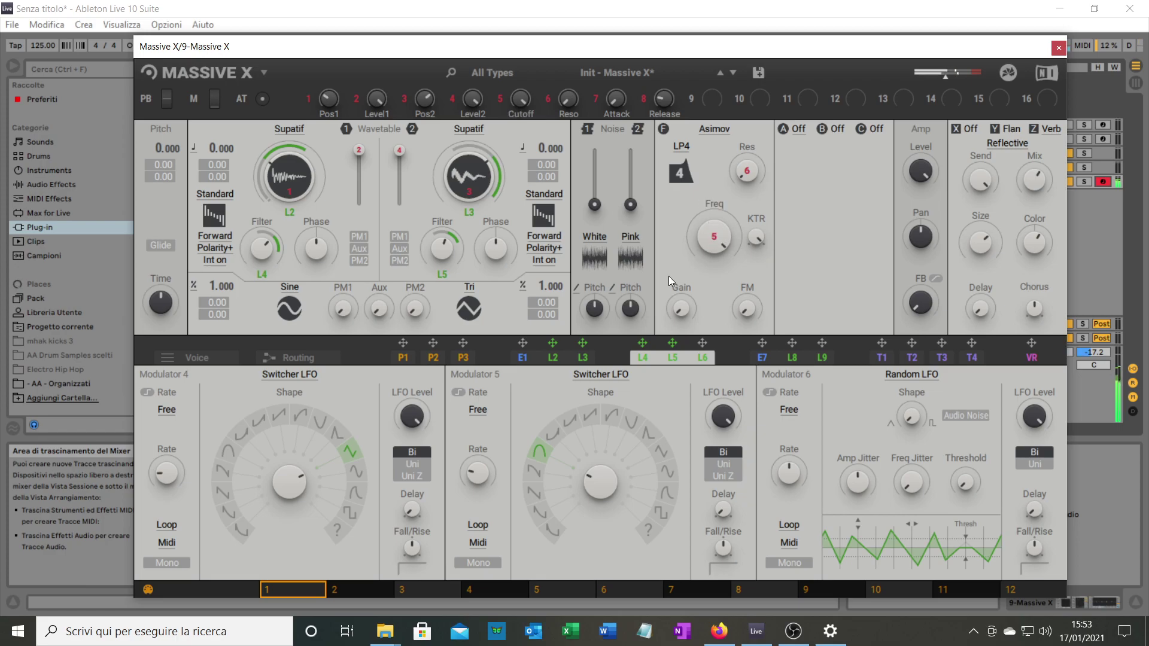